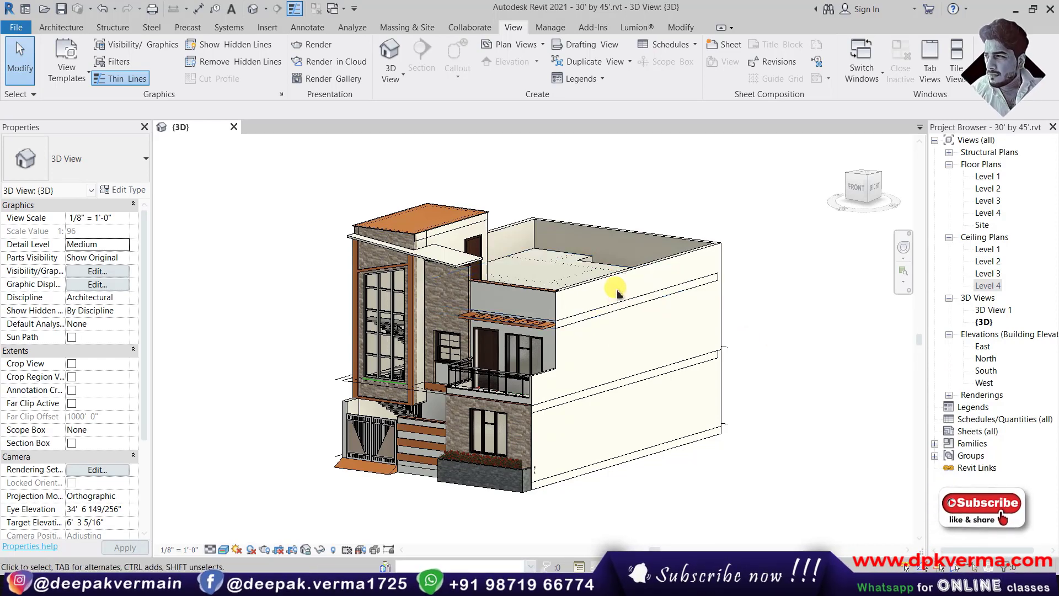
Orbit the two-storey house in the 3D view to look from slightly higher
{"action": "mouse_move", "coordinate": [620, 295]}
{"action": "middle_mouse_down", "text": "shift"}
{"action": "mouse_move", "coordinate": [638, 301]}
{"action": "mouse_move", "coordinate": [595, 292]}
{"action": "middle_mouse_up", "text": "shift"}
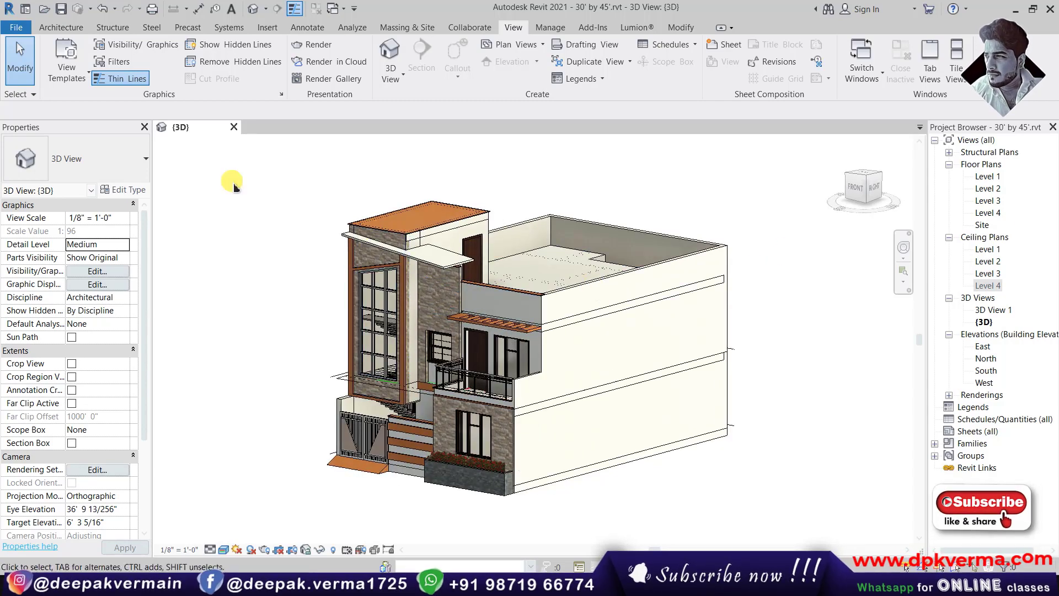
Open the Level 1, 2 and 3 floor plans and the Level 2 ceiling plan as tabs
{"action": "double_click", "coordinate": [988, 176]}
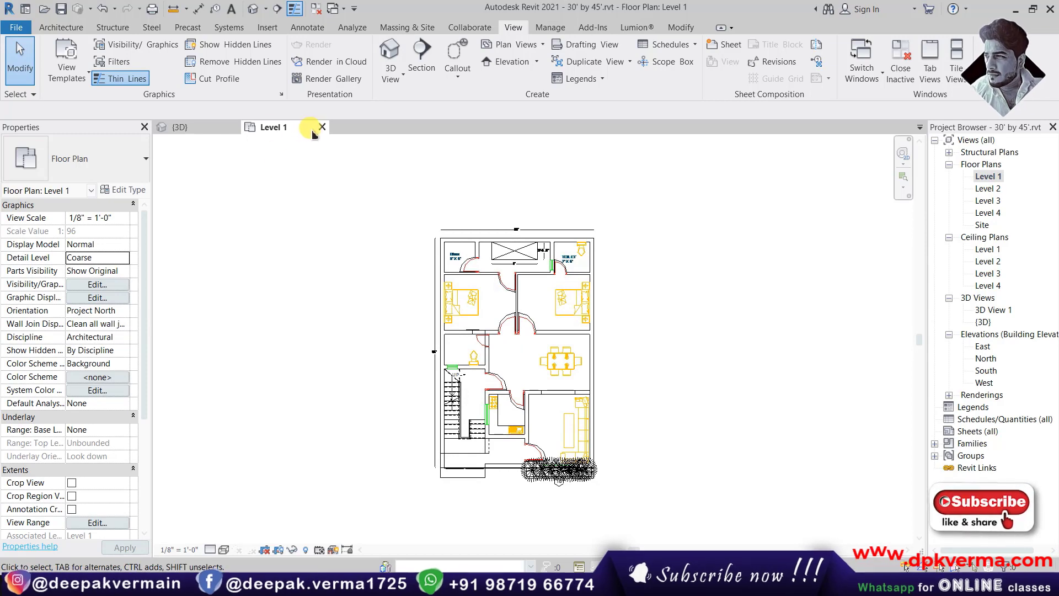
{"action": "double_click", "coordinate": [988, 189]}
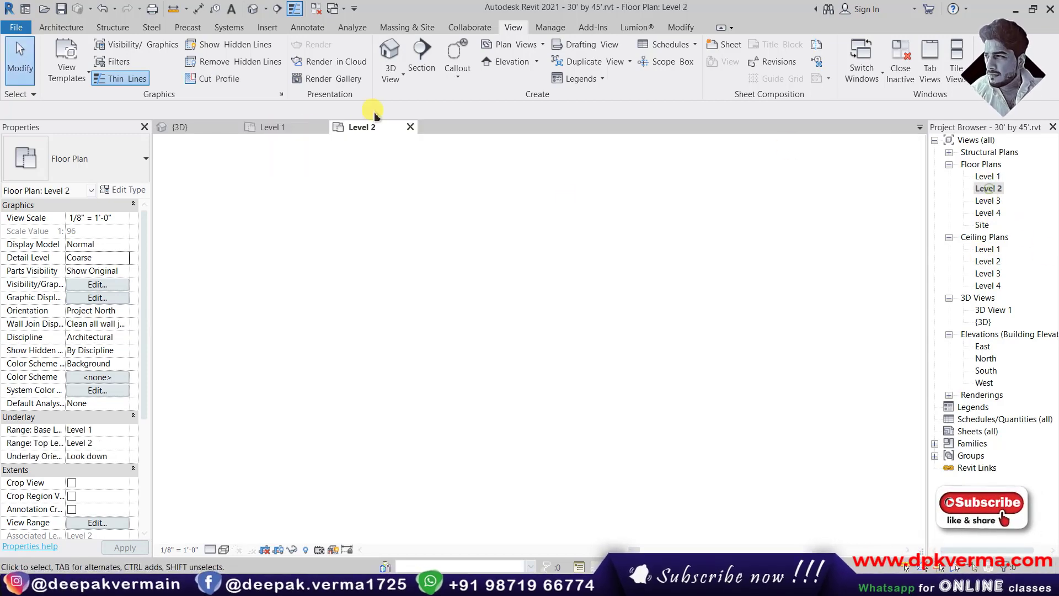
{"action": "left_click", "coordinate": [985, 201]}
{"action": "double_click", "coordinate": [985, 202]}
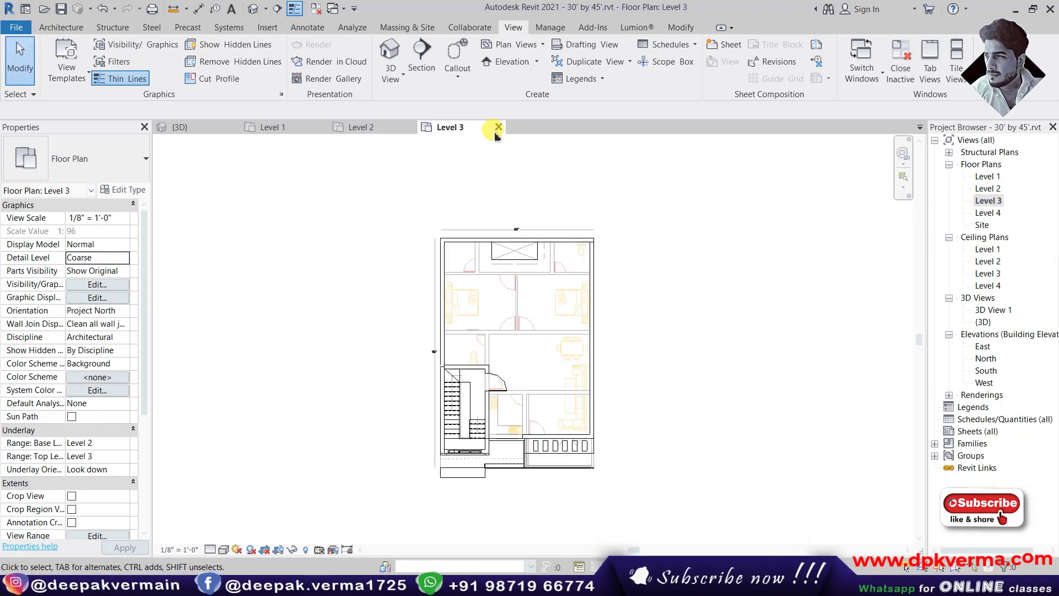
{"action": "double_click", "coordinate": [985, 262]}
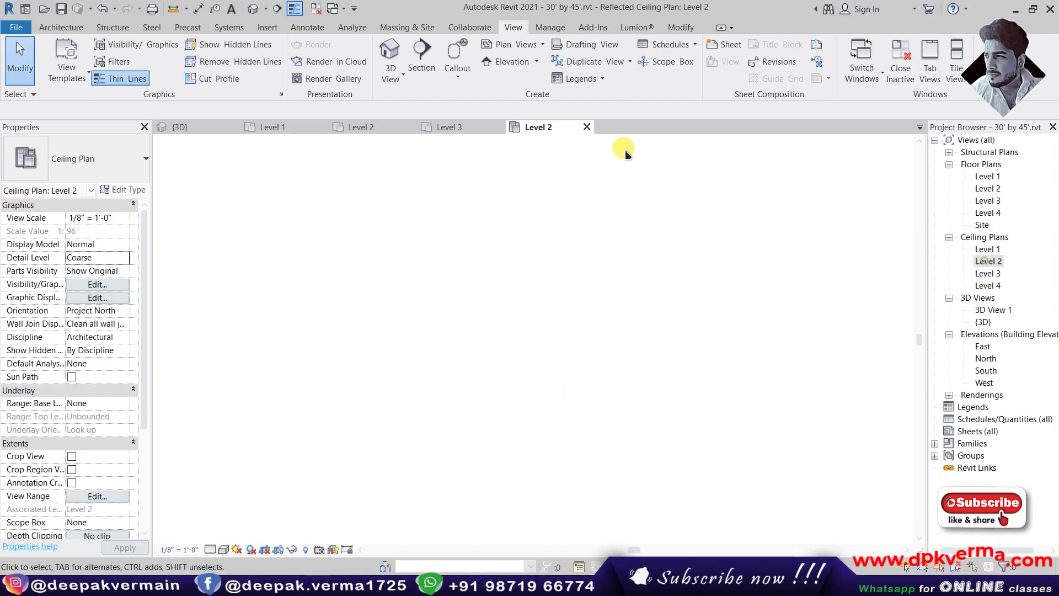
Open the North, East and South elevations as tabs
{"action": "left_click", "coordinate": [986, 359]}
{"action": "double_click", "coordinate": [986, 358]}
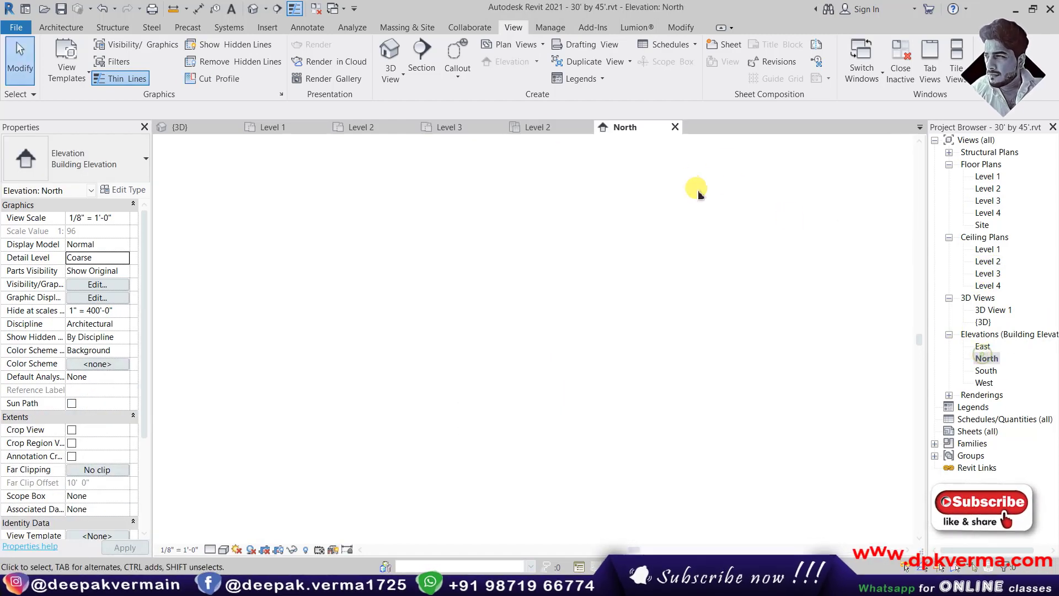
{"action": "double_click", "coordinate": [983, 347]}
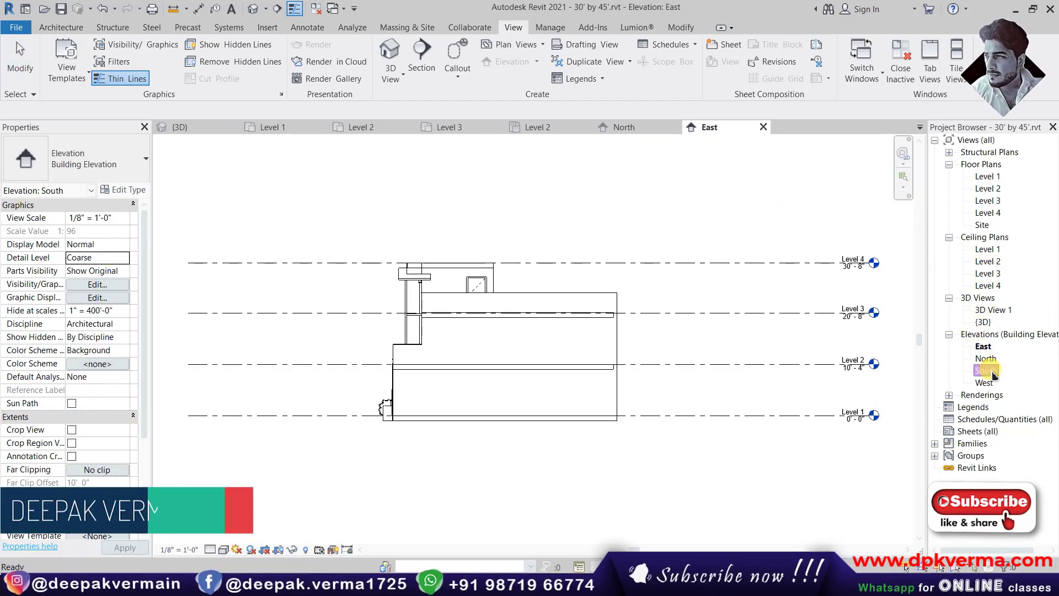
{"action": "double_click", "coordinate": [986, 371]}
{"action": "scroll", "coordinate": [551, 375], "scroll_direction": "up", "scroll_amount": 2}
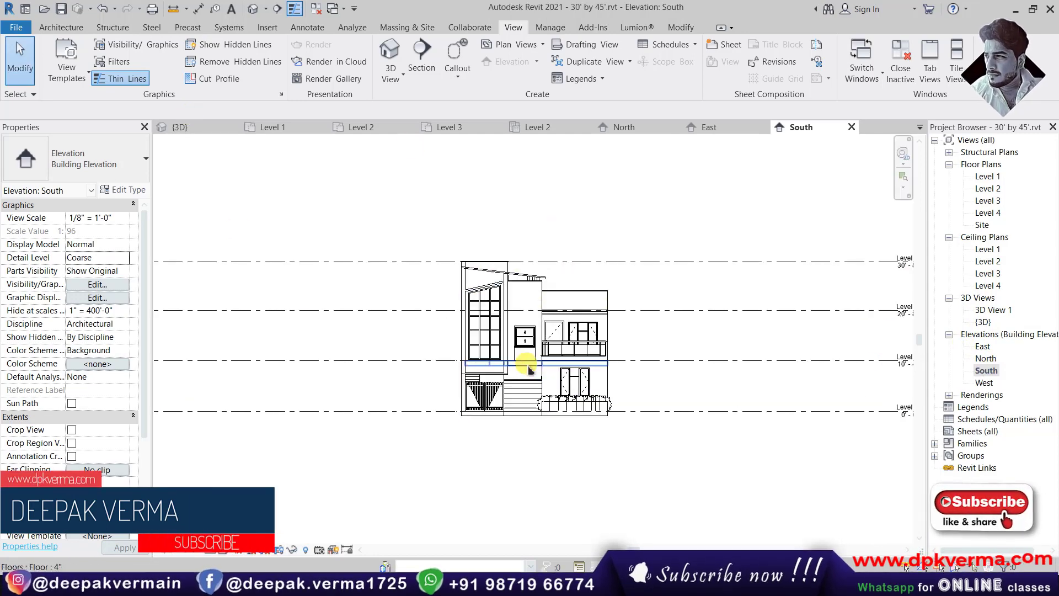
{"action": "scroll", "coordinate": [551, 355], "scroll_direction": "up", "scroll_amount": 2}
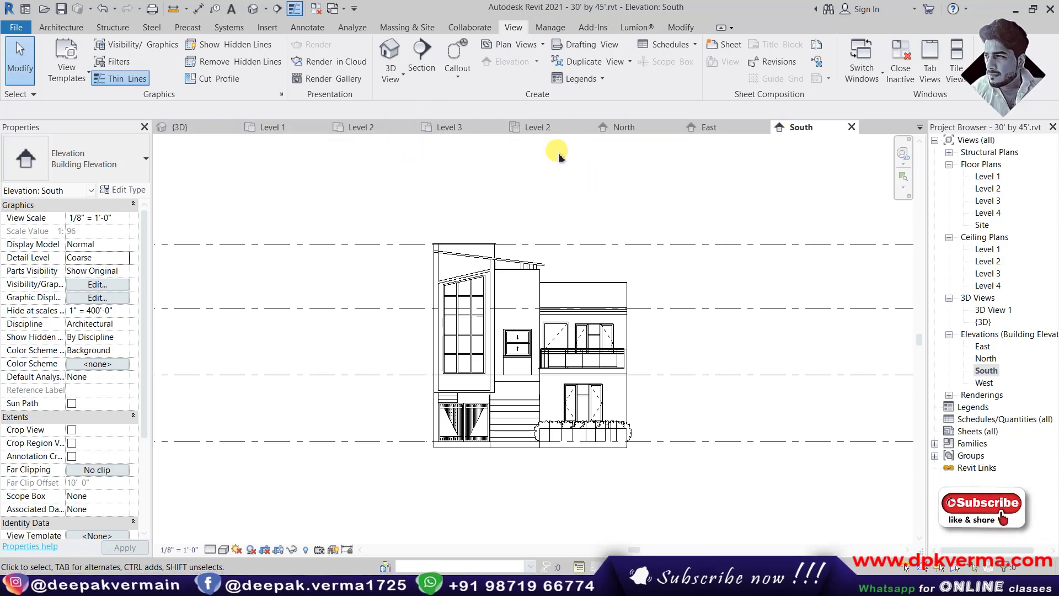
Switch among the 3D, Level 1 and South tabs, then close the South elevation and 3D tabs
{"action": "left_click", "coordinate": [198, 131]}
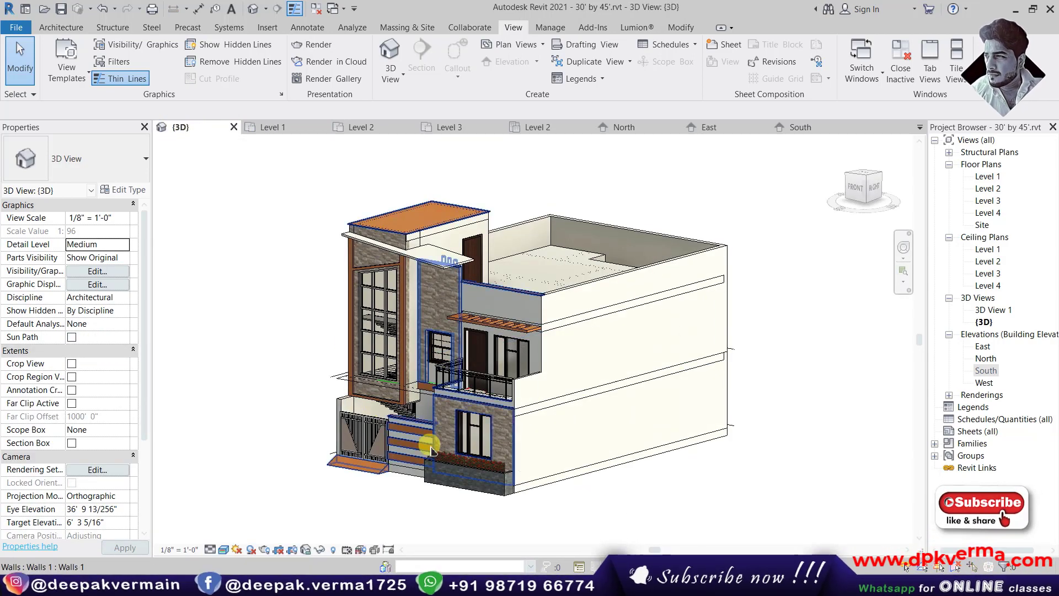
{"action": "left_click", "coordinate": [279, 128]}
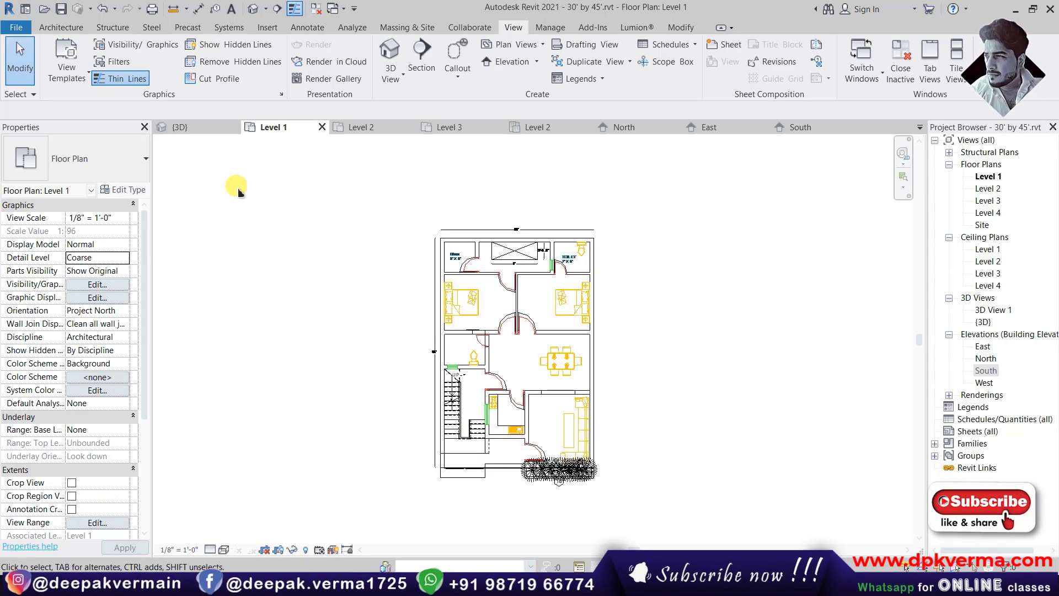
{"action": "left_click", "coordinate": [199, 128]}
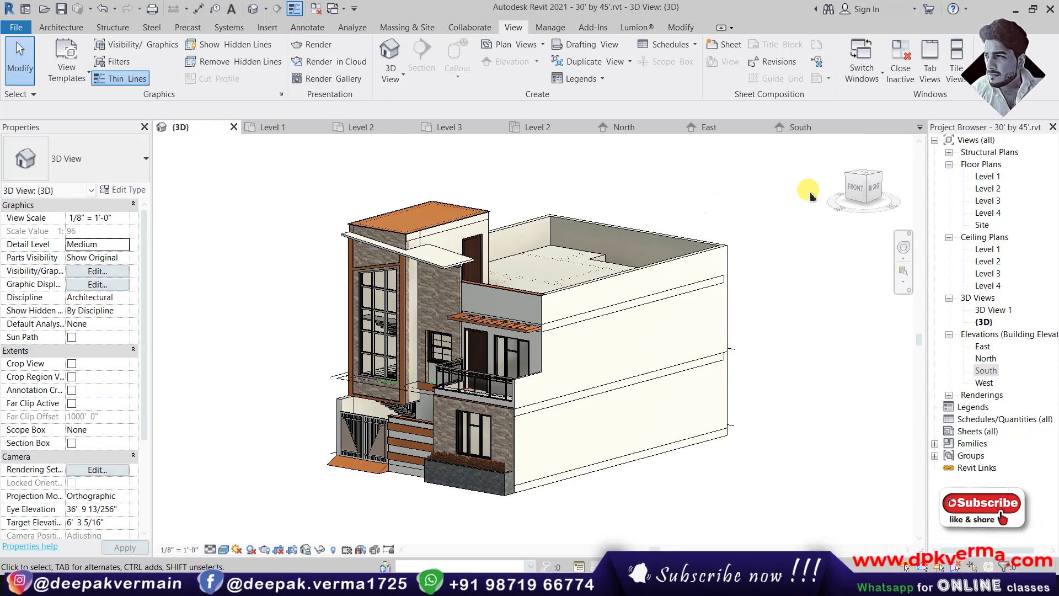
{"action": "left_click", "coordinate": [798, 128]}
{"action": "left_click", "coordinate": [853, 128]}
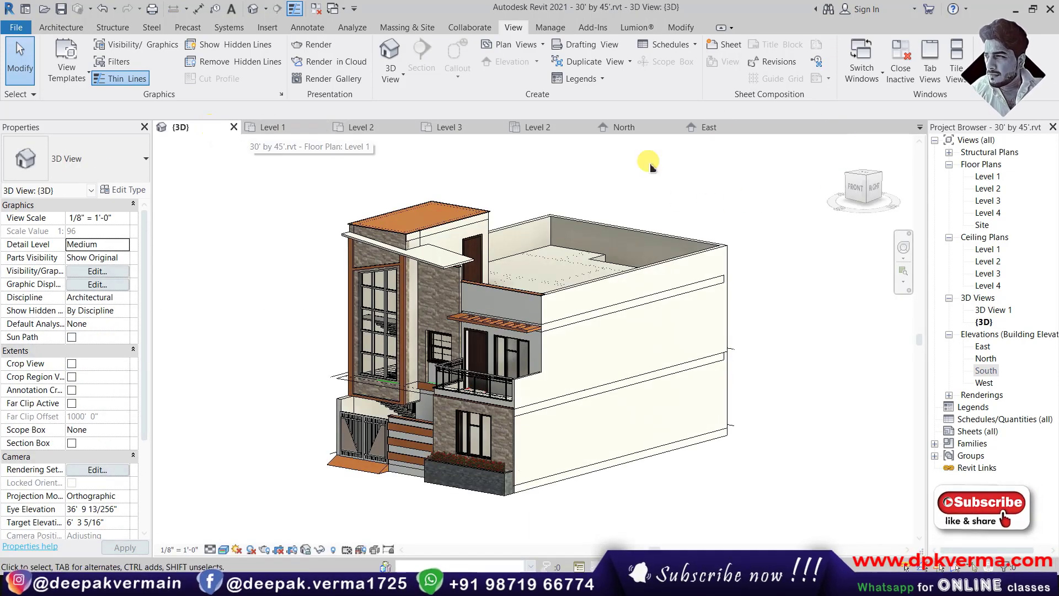
{"action": "left_click", "coordinate": [234, 128]}
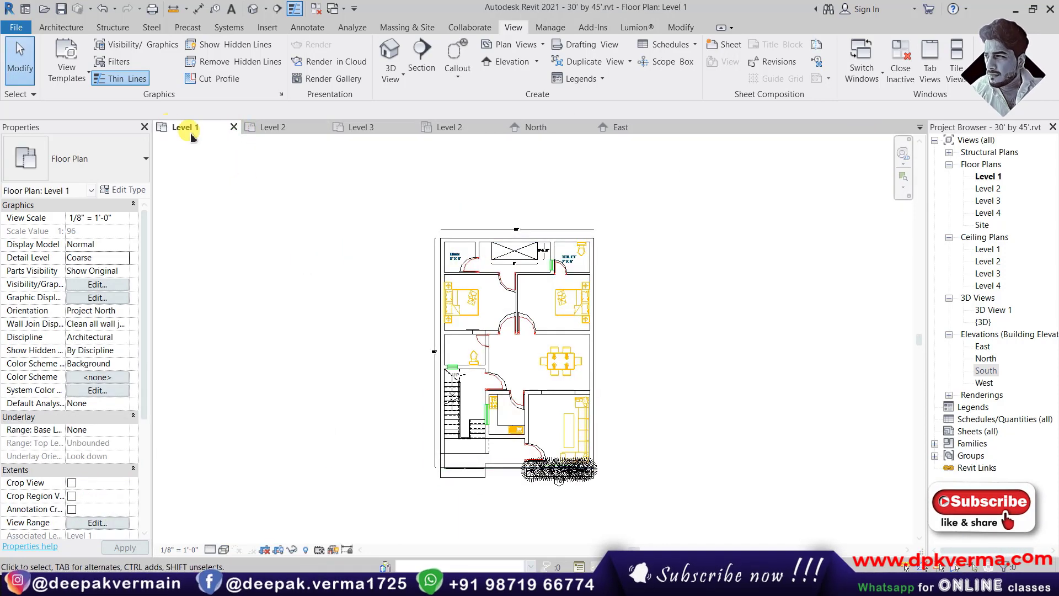
Close the Level 1 floor plan, East elevation and North elevation tabs
{"action": "left_click", "coordinate": [234, 128]}
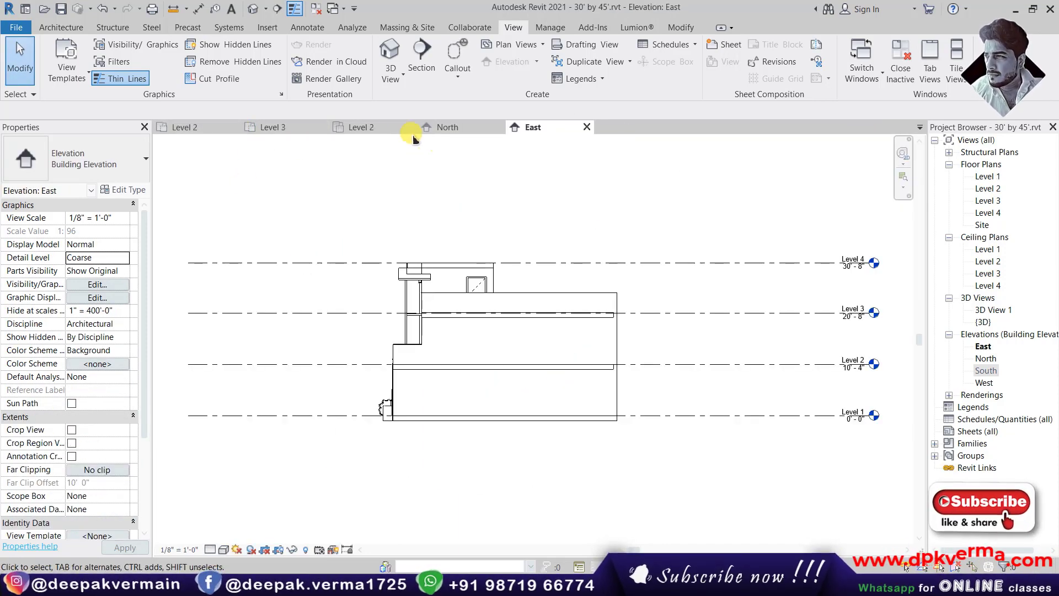
{"action": "left_click", "coordinate": [586, 128]}
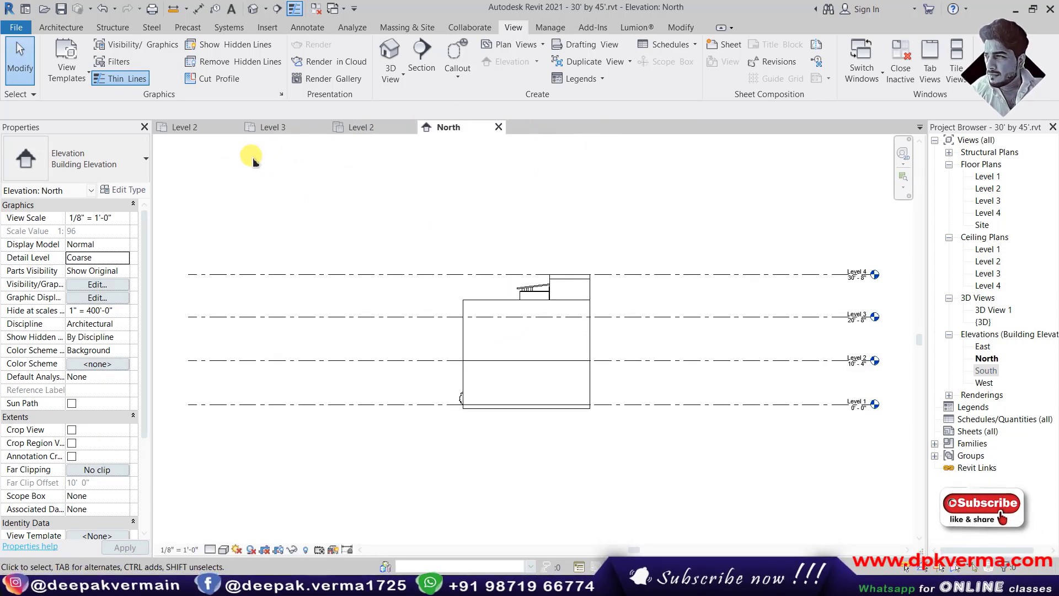
{"action": "left_click", "coordinate": [498, 128]}
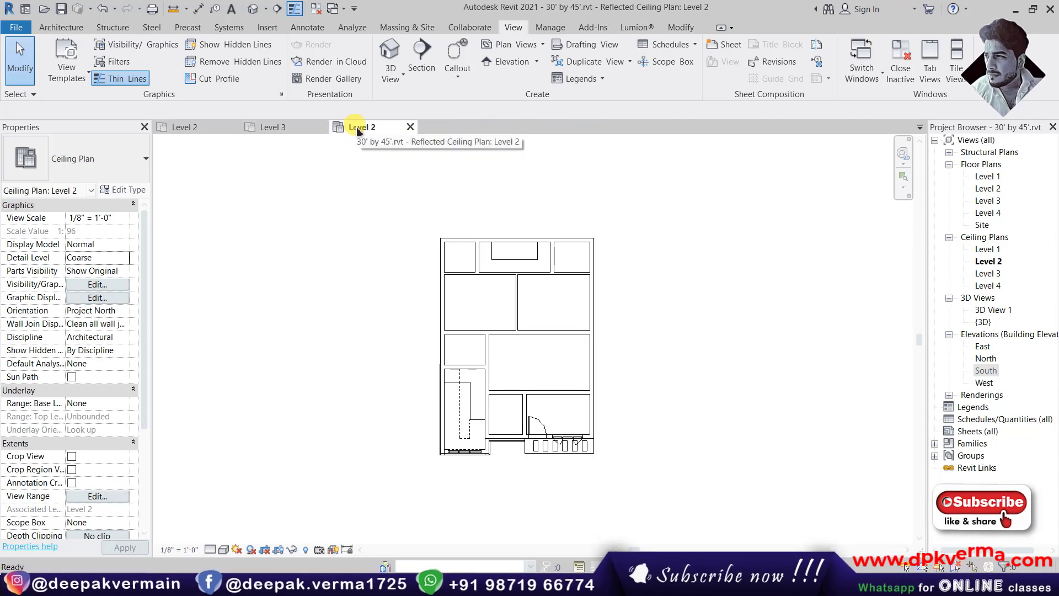
Reopen Level 1 plan, Level 1 and 3 ceiling plans, East and South elevations, and default 3D
{"action": "double_click", "coordinate": [985, 177]}
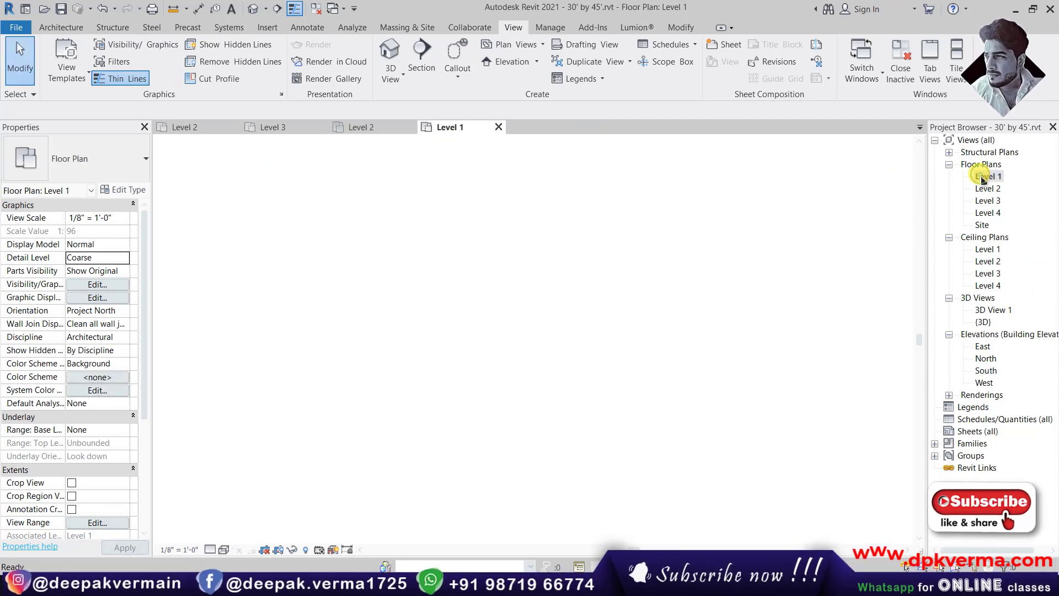
{"action": "double_click", "coordinate": [987, 249]}
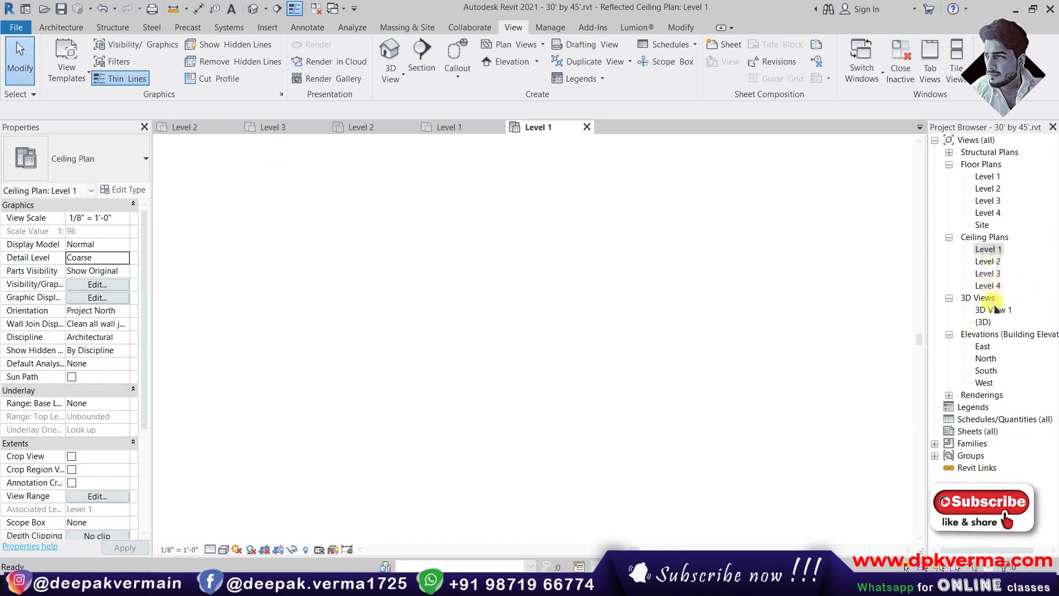
{"action": "double_click", "coordinate": [987, 273]}
{"action": "double_click", "coordinate": [979, 346]}
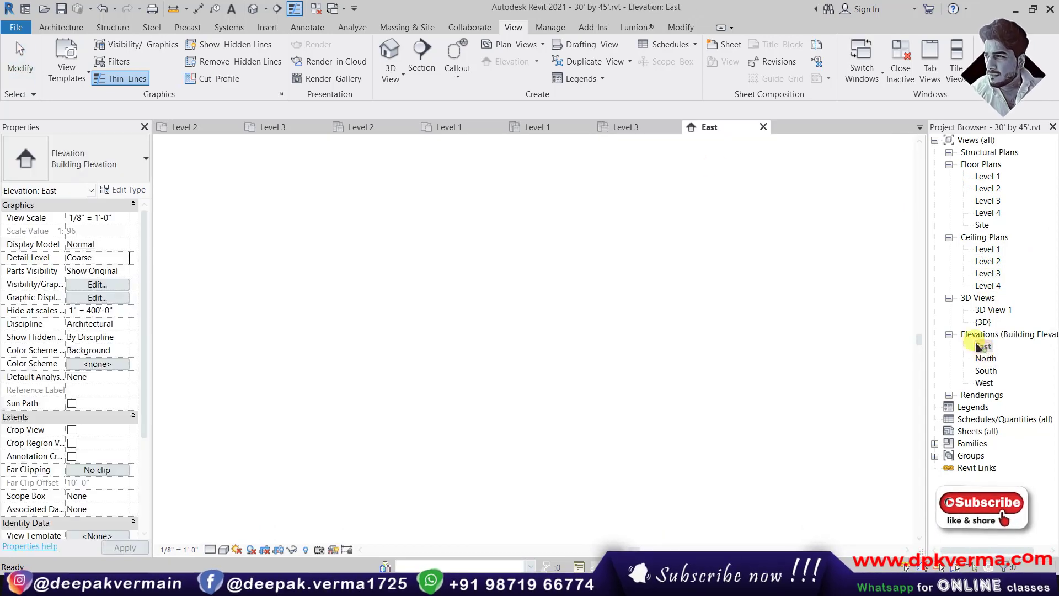
{"action": "double_click", "coordinate": [986, 370]}
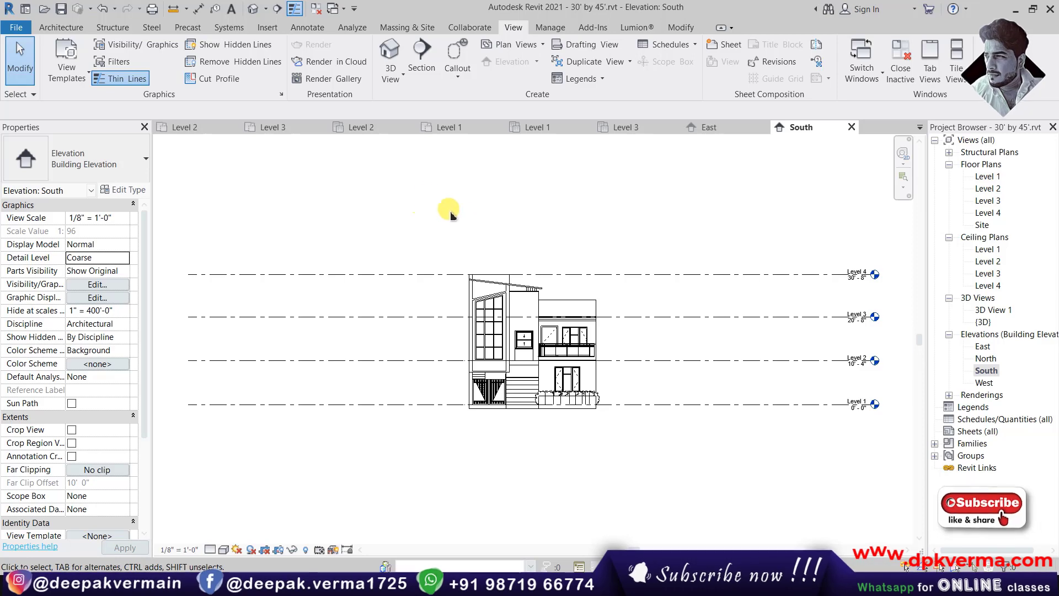
{"action": "left_click", "coordinate": [253, 8]}
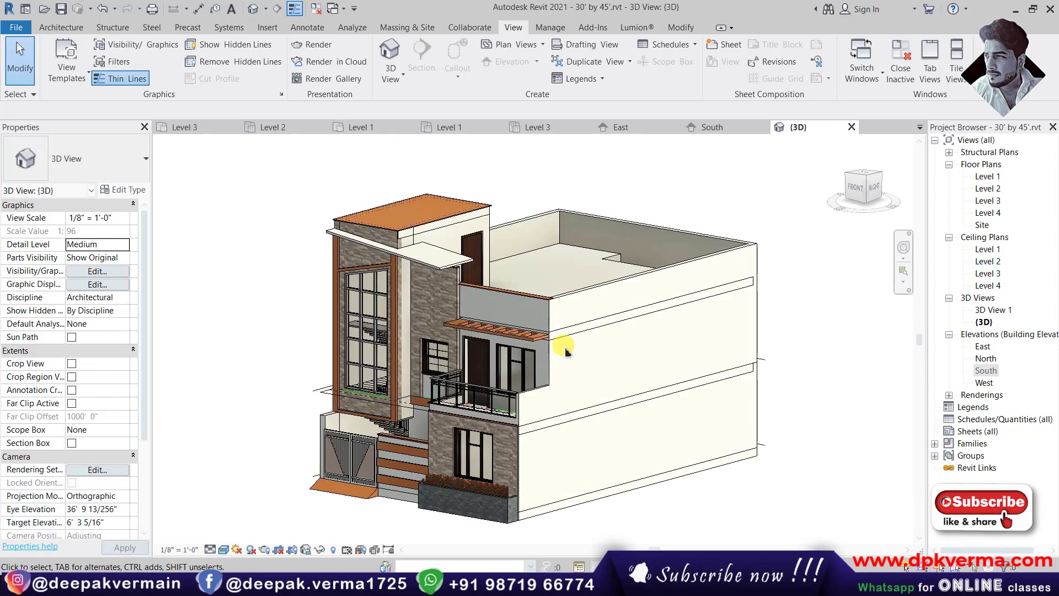
Orbit the house in the 3D view to a slightly different corner angle
{"action": "mouse_move", "coordinate": [549, 350]}
{"action": "middle_mouse_down", "text": "shift"}
{"action": "mouse_move", "coordinate": [558, 358]}
{"action": "mouse_move", "coordinate": [532, 338]}
{"action": "middle_mouse_up", "text": "shift"}
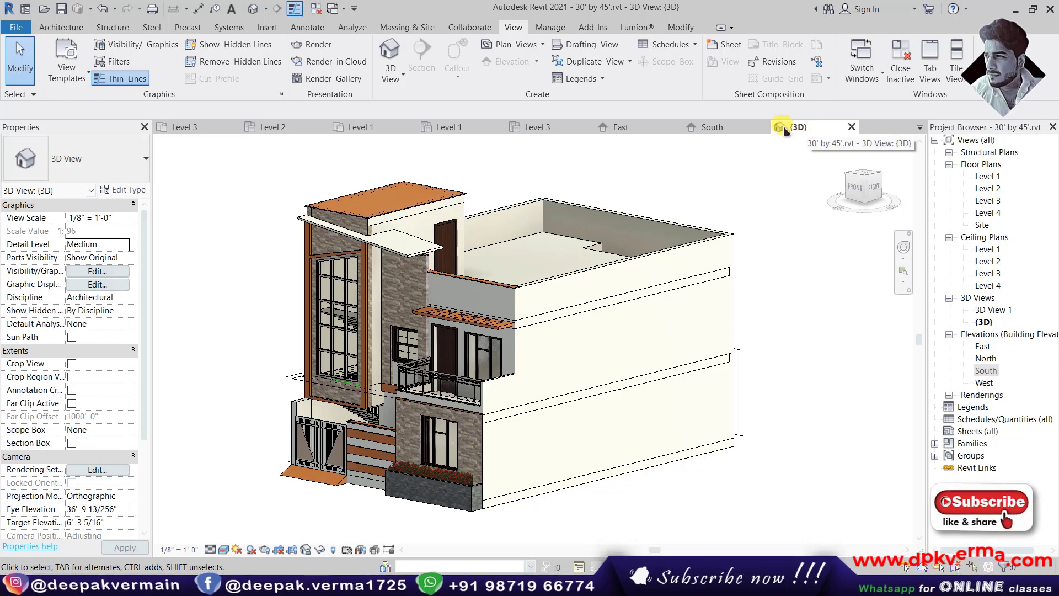
{"action": "mouse_move", "coordinate": [862, 59]}
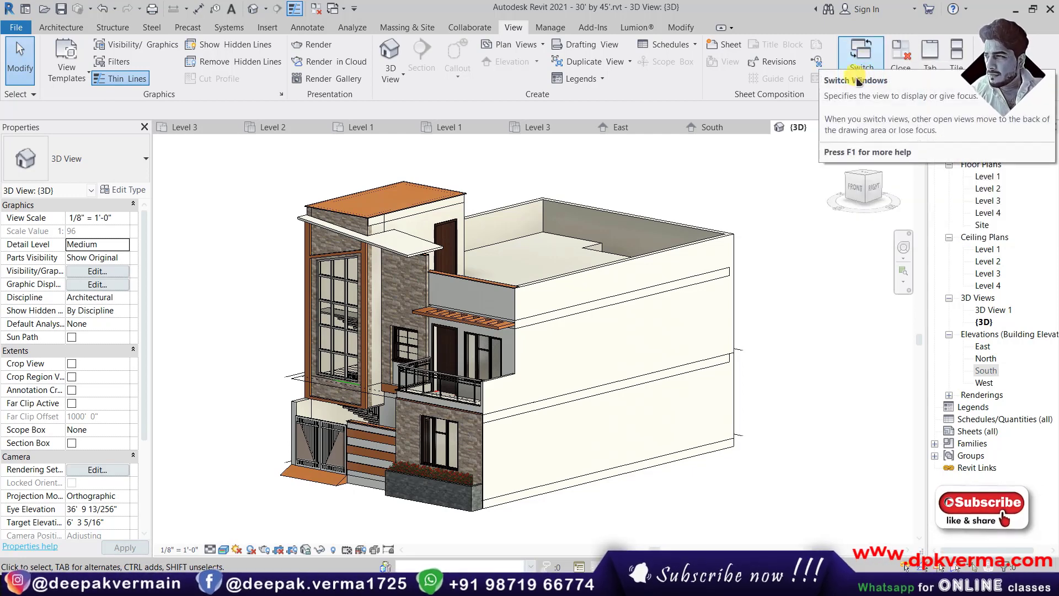
Use Switch Windows to visit Level 1 ceiling and floor plans, then return to 3D and orbit slightly
{"action": "left_click", "coordinate": [868, 76]}
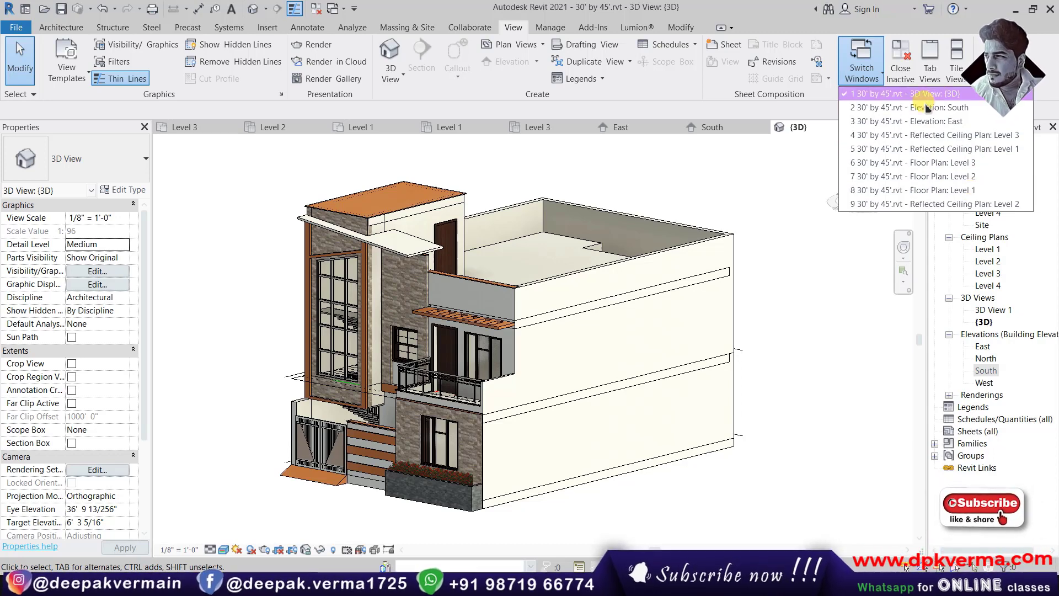
{"action": "left_click", "coordinate": [874, 156]}
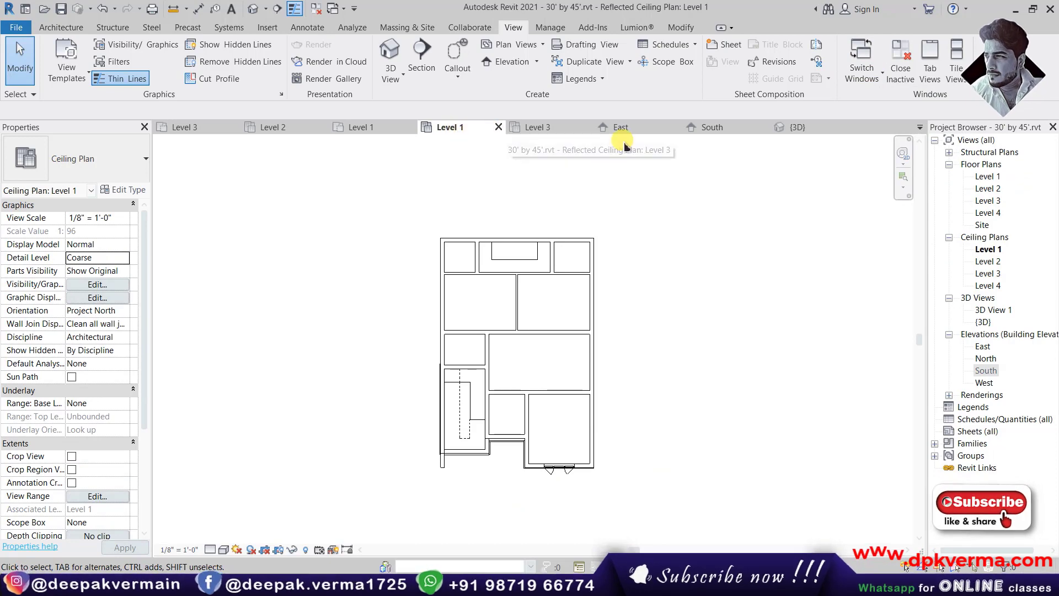
{"action": "left_click", "coordinate": [862, 77]}
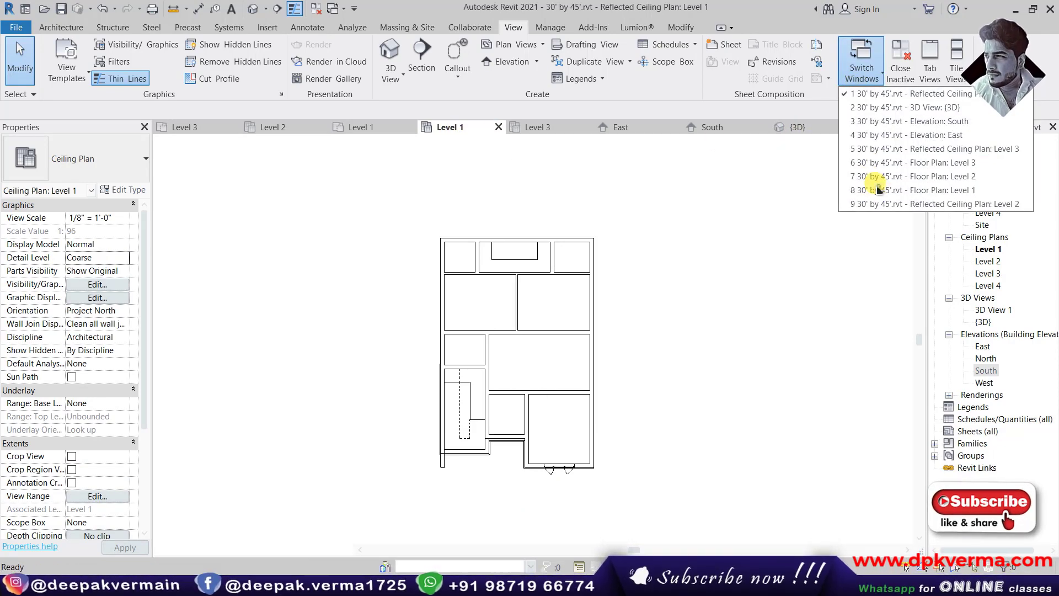
{"action": "left_click", "coordinate": [875, 177]}
{"action": "left_click", "coordinate": [800, 128]}
{"action": "middle_click_drag", "start_coordinate": [644, 241], "coordinate": [757, 176], "text": "shift"}
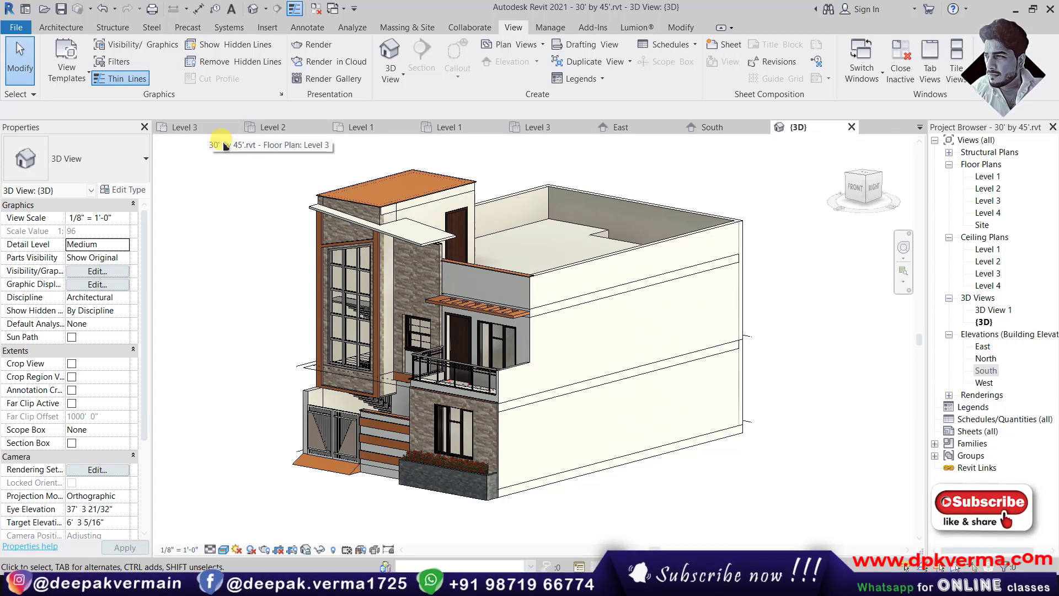
Reopen the default 3D view, orbit to a near-front angle, and Close Inactive views
{"action": "left_click", "coordinate": [853, 128]}
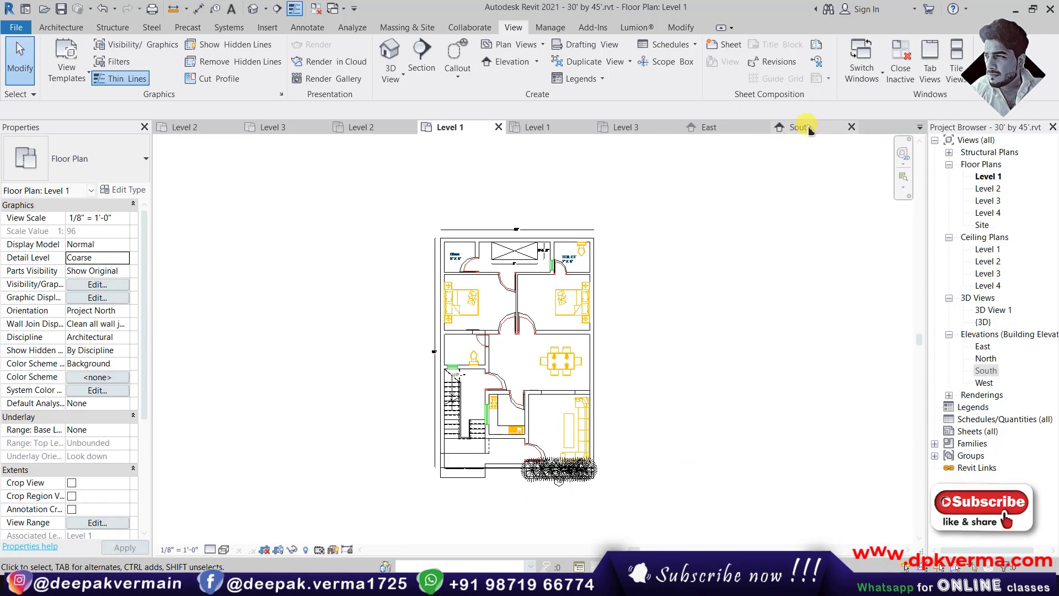
{"action": "left_click", "coordinate": [390, 58]}
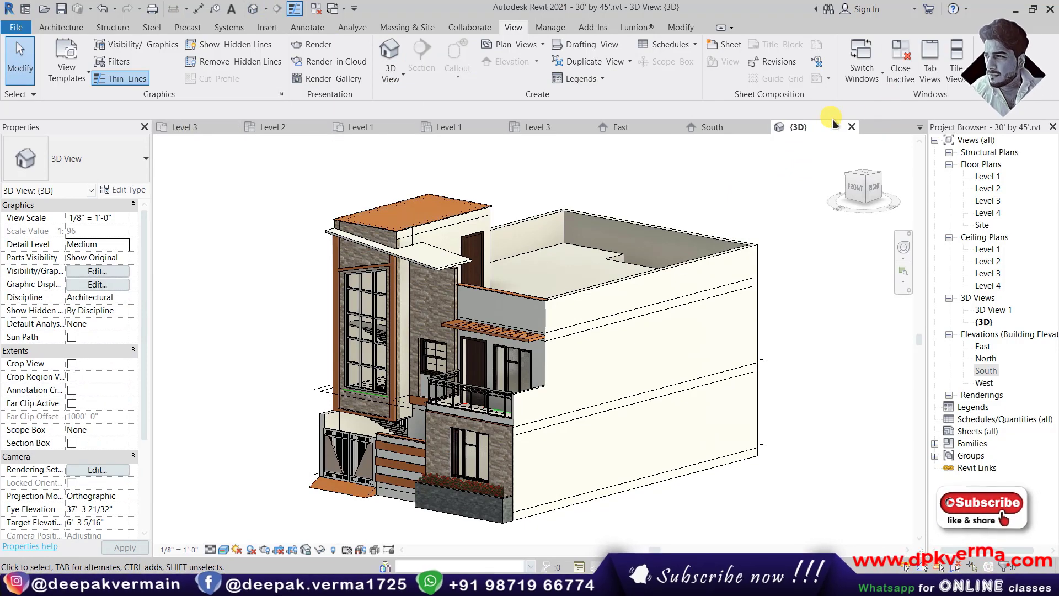
{"action": "middle_click_drag", "start_coordinate": [496, 309], "coordinate": [699, 300], "text": "shift"}
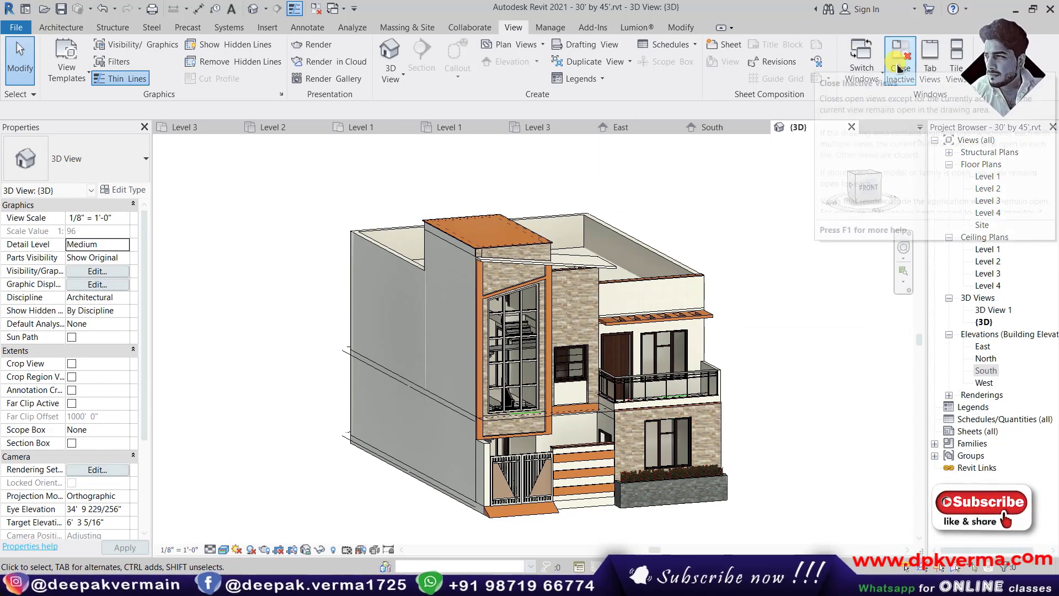
{"action": "left_click", "coordinate": [905, 74]}
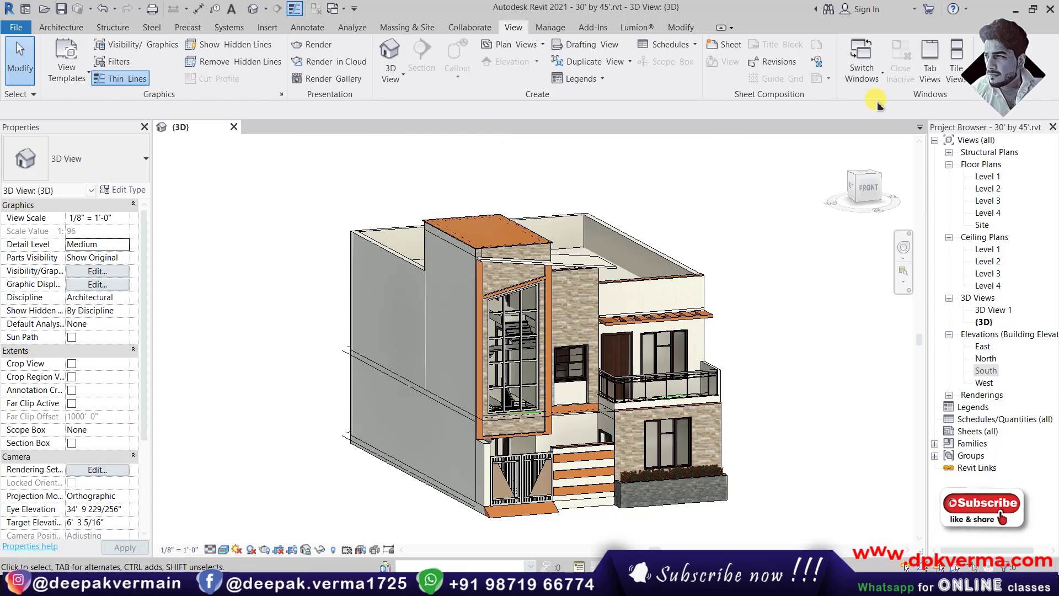
Open Level 1 and 2 floor and ceiling plans, North elevation and 3D View 1, keeping {3D} in front
{"action": "left_click", "coordinate": [862, 74]}
{"action": "left_click", "coordinate": [599, 169]}
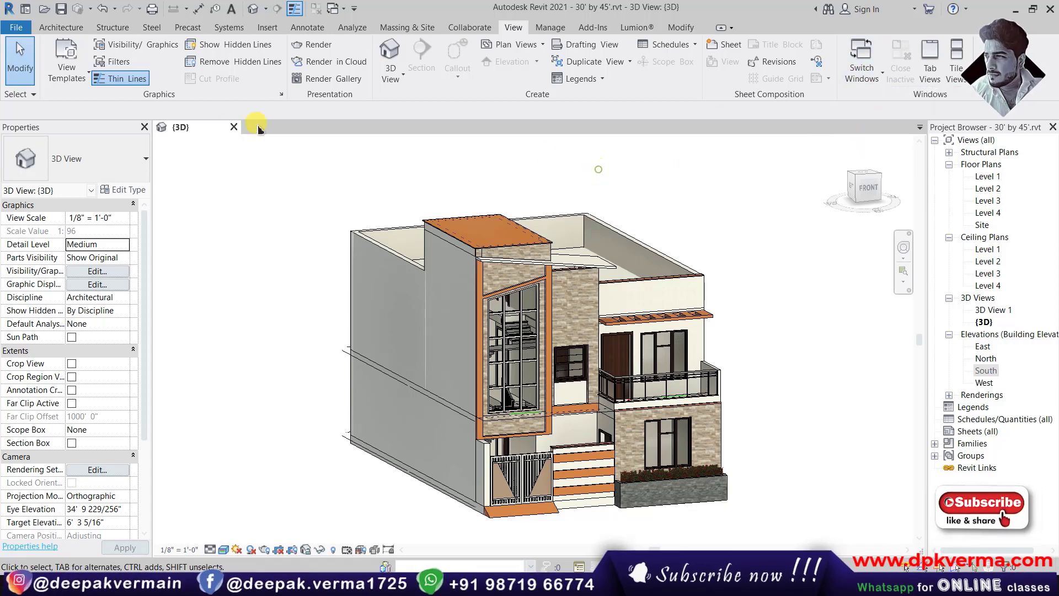
{"action": "double_click", "coordinate": [987, 188]}
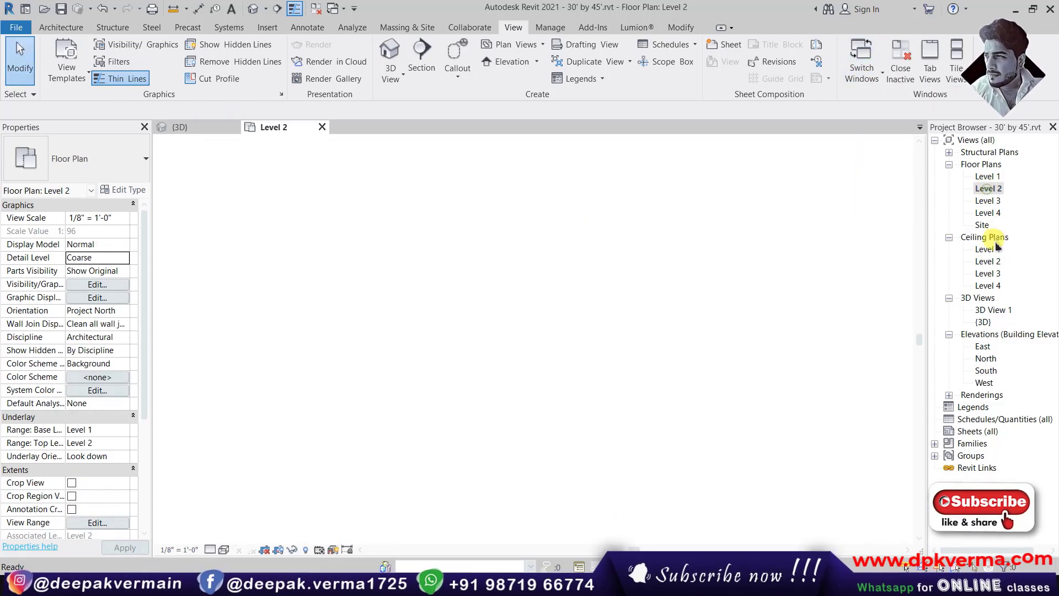
{"action": "double_click", "coordinate": [987, 249]}
{"action": "double_click", "coordinate": [986, 358]}
{"action": "double_click", "coordinate": [993, 309]}
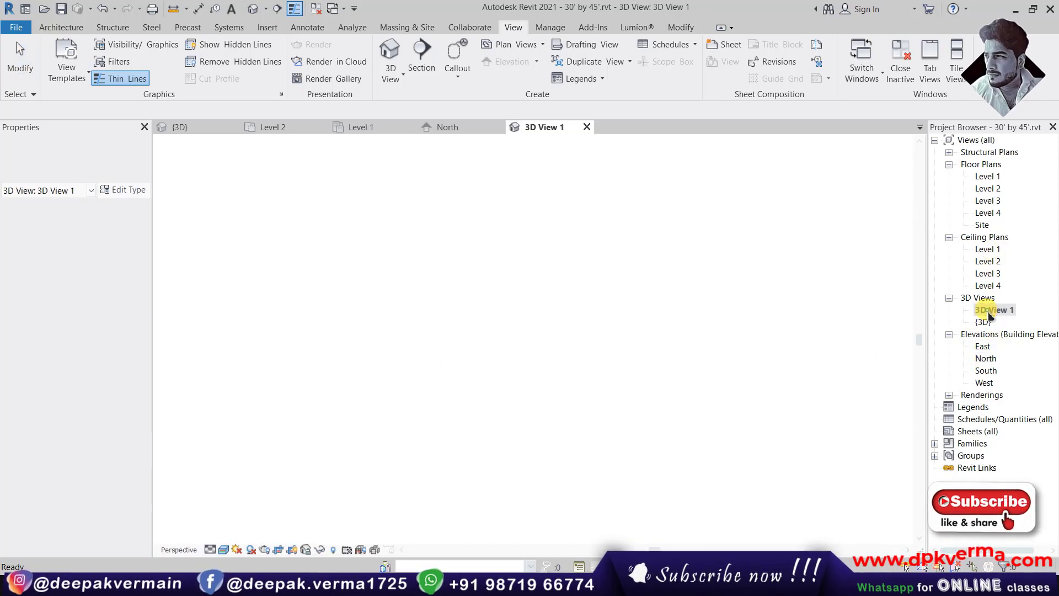
{"action": "double_click", "coordinate": [988, 261]}
{"action": "double_click", "coordinate": [987, 176]}
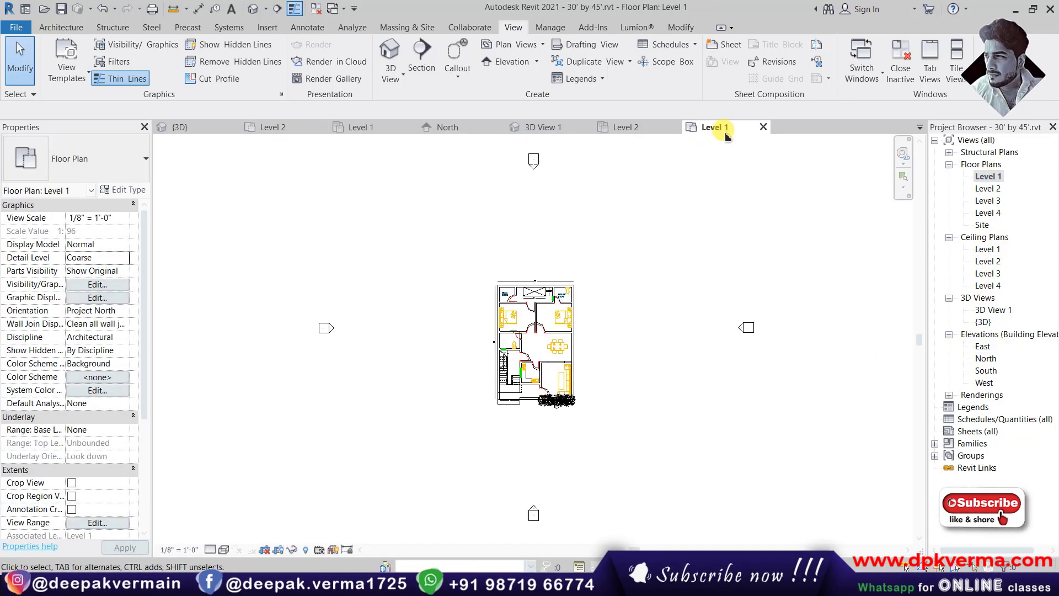
{"action": "left_click", "coordinate": [182, 128]}
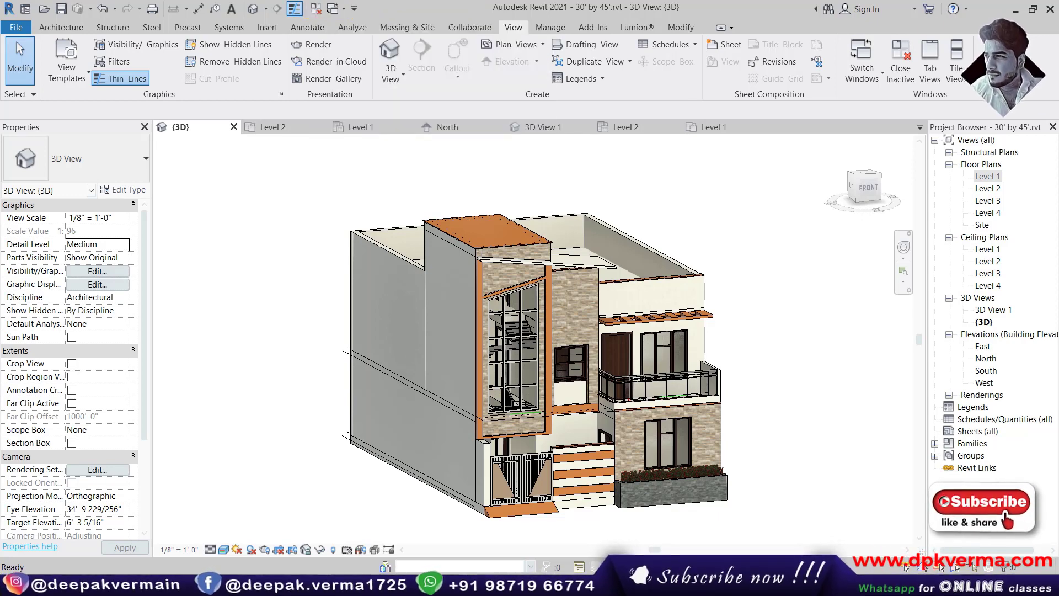
Close all inactive views and orbit the {3D} house to a higher front view
{"action": "left_click", "coordinate": [896, 72]}
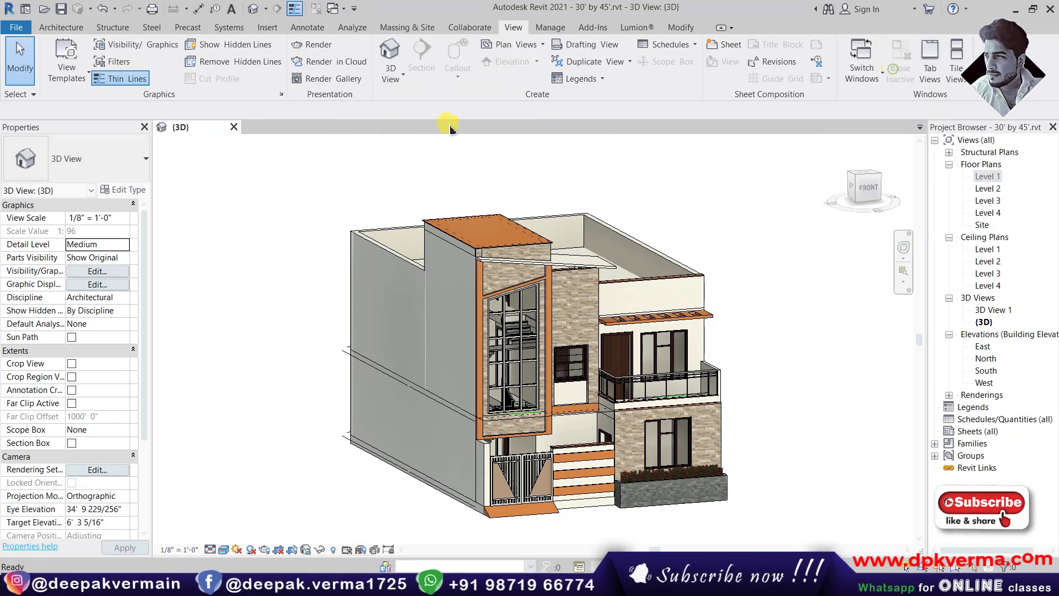
{"action": "middle_click_drag", "start_coordinate": [701, 226], "coordinate": [668, 236], "text": "shift"}
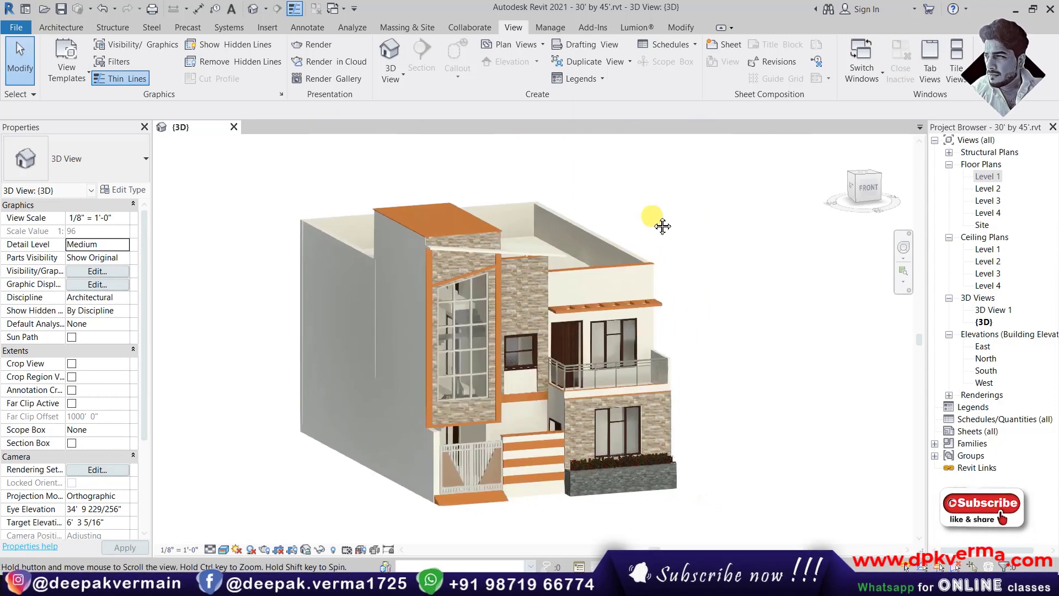